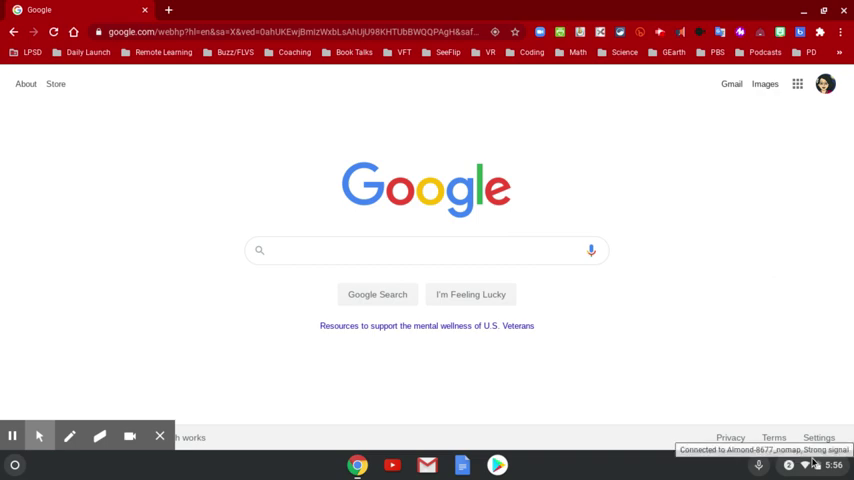
Open Quick Settings from the shelf's bottom-right status area.
left_click(812, 462)
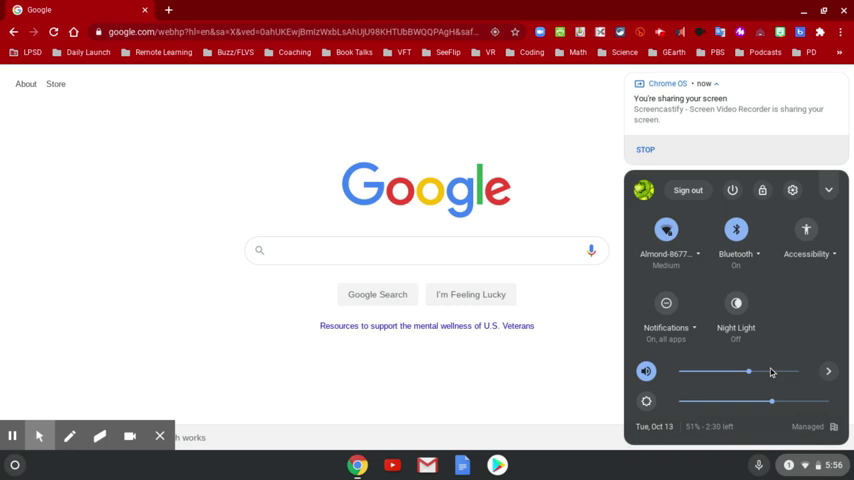
Open Audio settings listing the internal speaker output and internal microphone input.
left_click(830, 374)
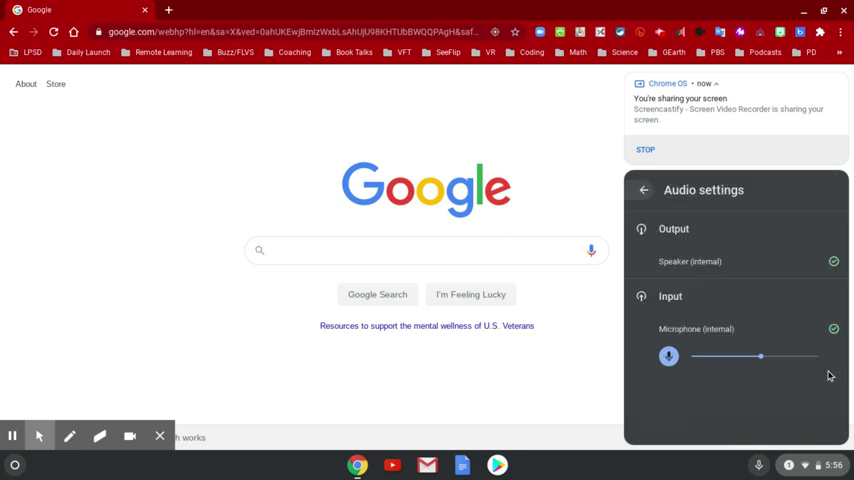